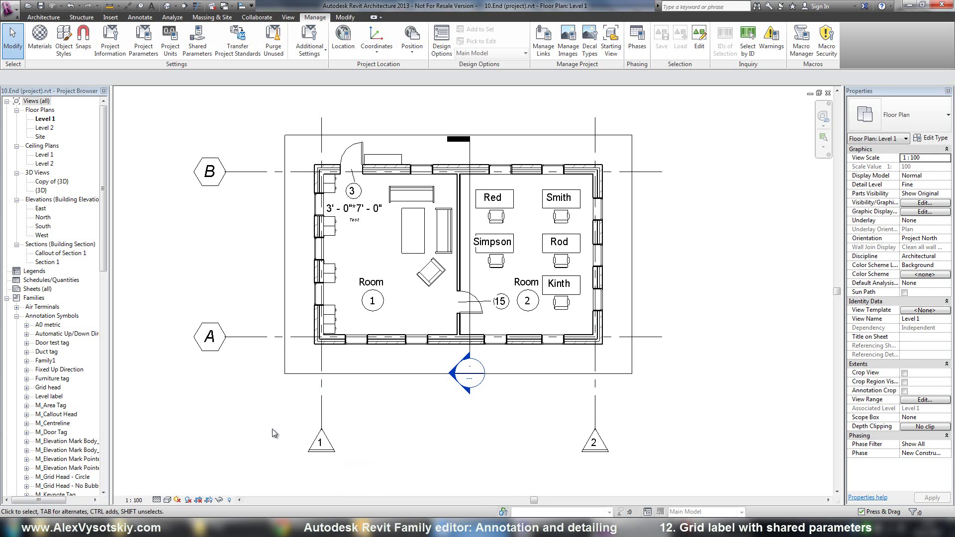
# Select grid 1 and review its type properties without making changes
pyautogui.click(321, 440)
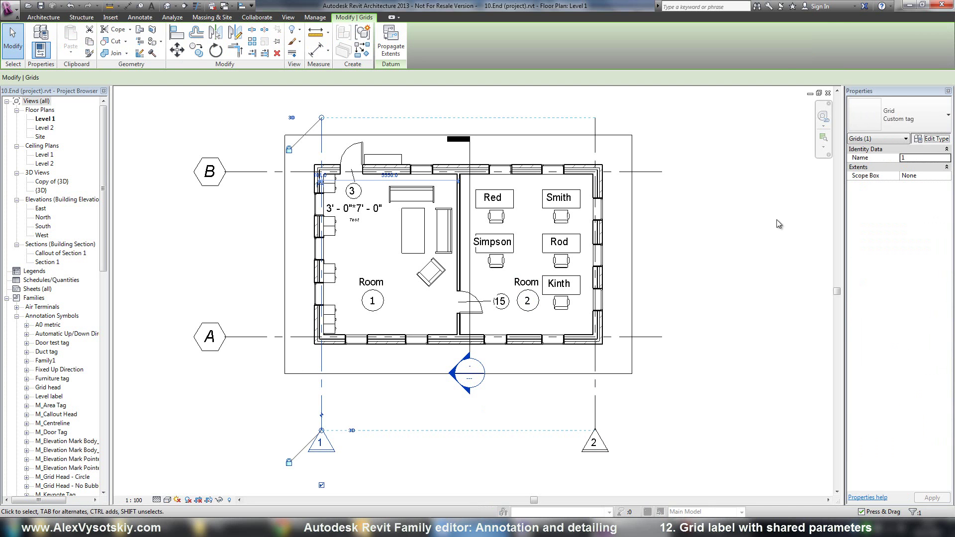
pyautogui.click(932, 139)
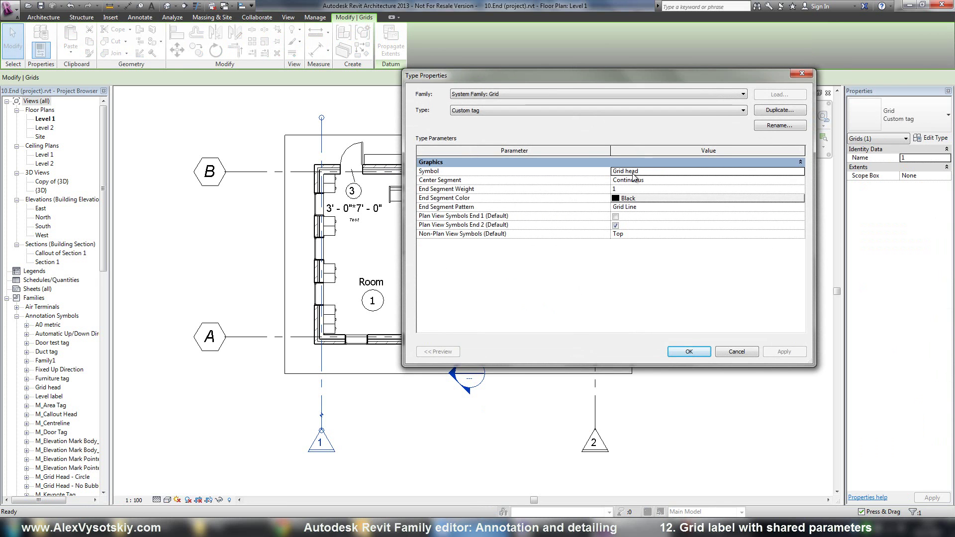
pyautogui.click(734, 352)
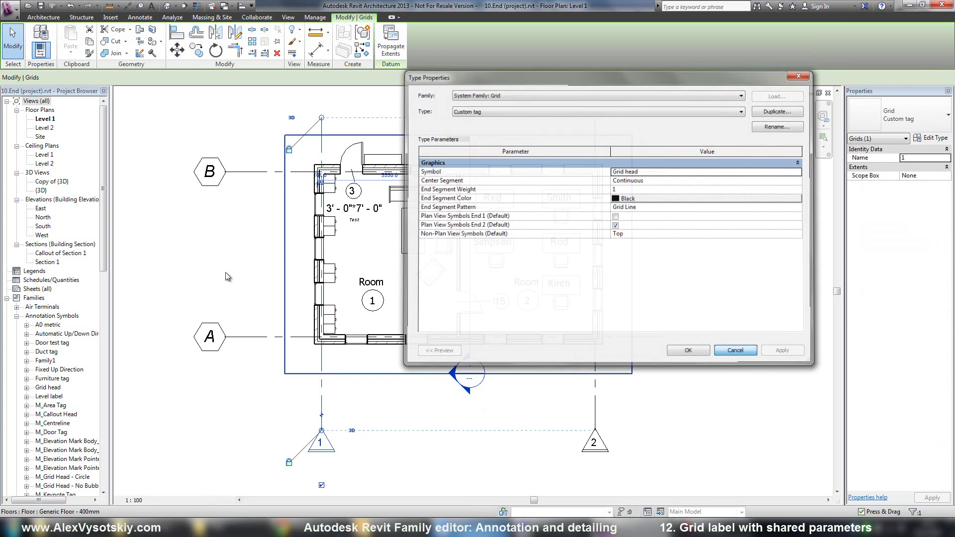
# Open the Grid head family from the Project Browser's Annotation Symbols for editing
pyautogui.click(40, 314)
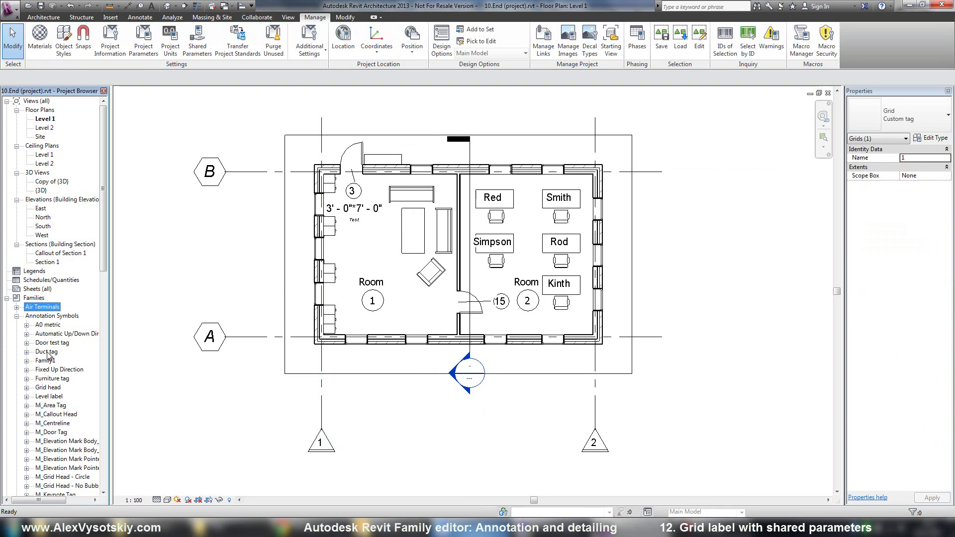
pyautogui.click(52, 388)
pyautogui.rightClick(55, 390)
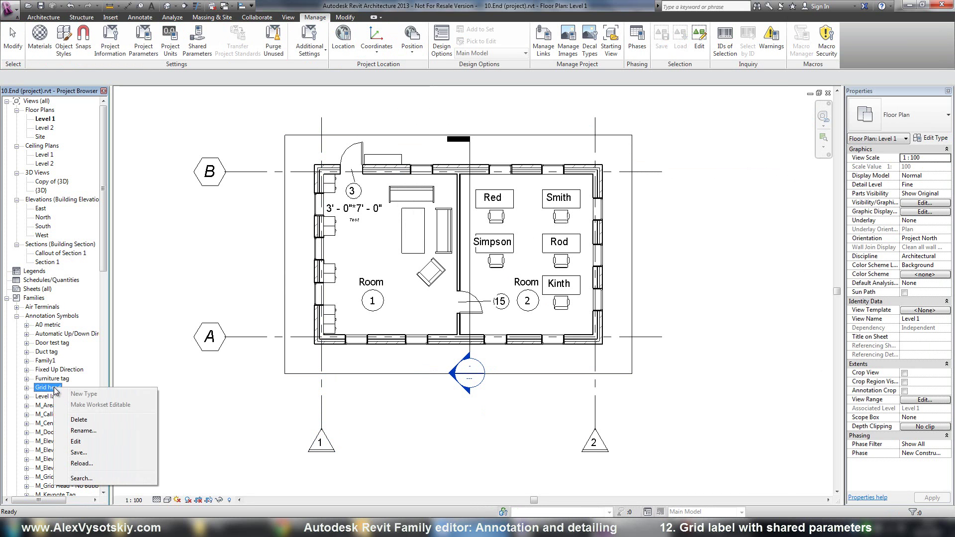
pyautogui.click(80, 441)
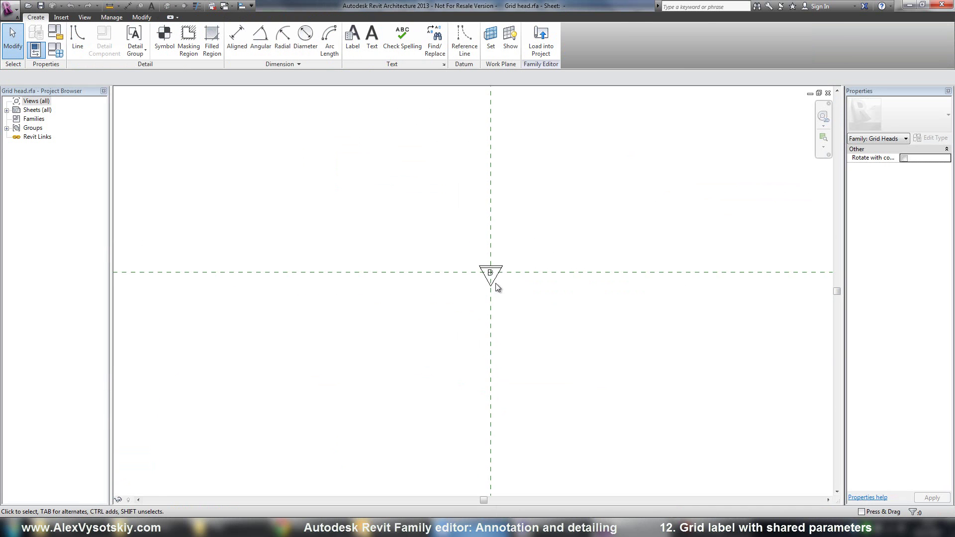
# Draw the left, top and right sides of a box above the triangular head
pyautogui.click(77, 40)
pyautogui.click(402, 324)
pyautogui.click(402, 201)
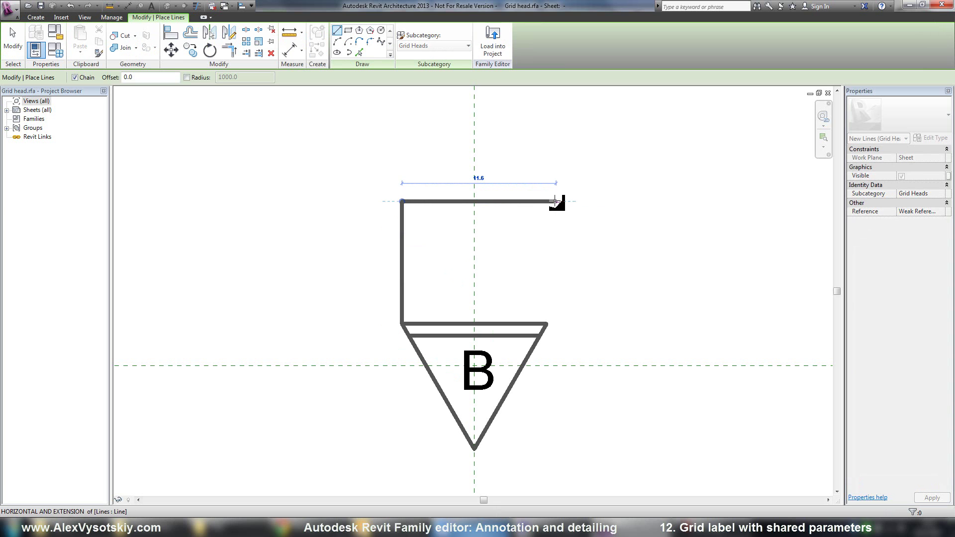
pyautogui.click(536, 201)
pyautogui.press('Escape')
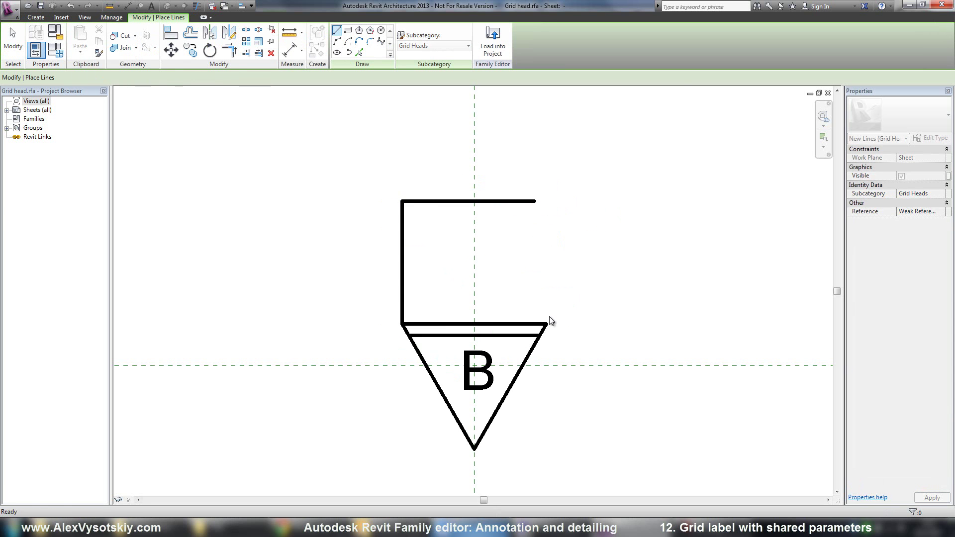
pyautogui.click(546, 324)
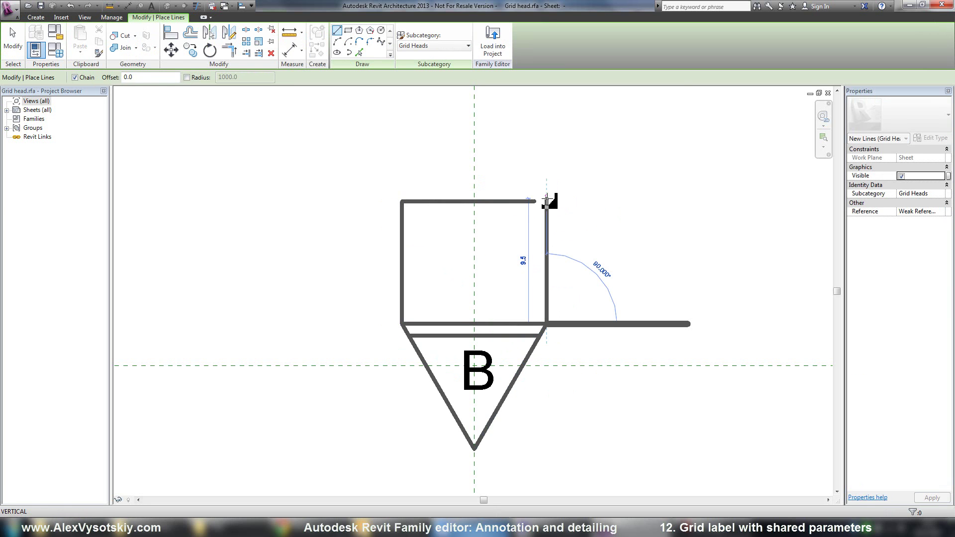
pyautogui.click(547, 214)
pyautogui.press('Escape')
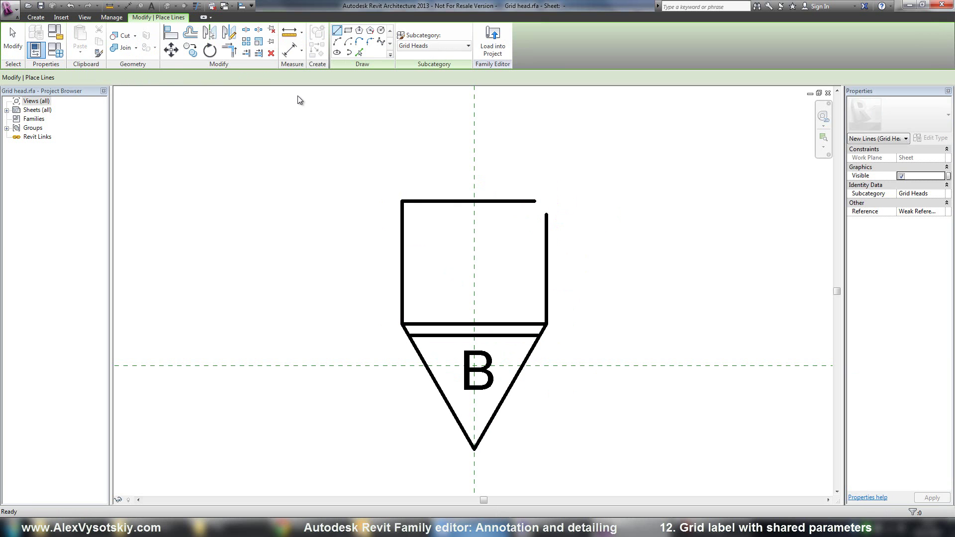
pyautogui.press('Escape')
# Join the top and right lines into a corner with Trim/Extend to close the box
pyautogui.click(229, 50)
pyautogui.click(520, 201)
pyautogui.click(546, 232)
pyautogui.press('Escape')
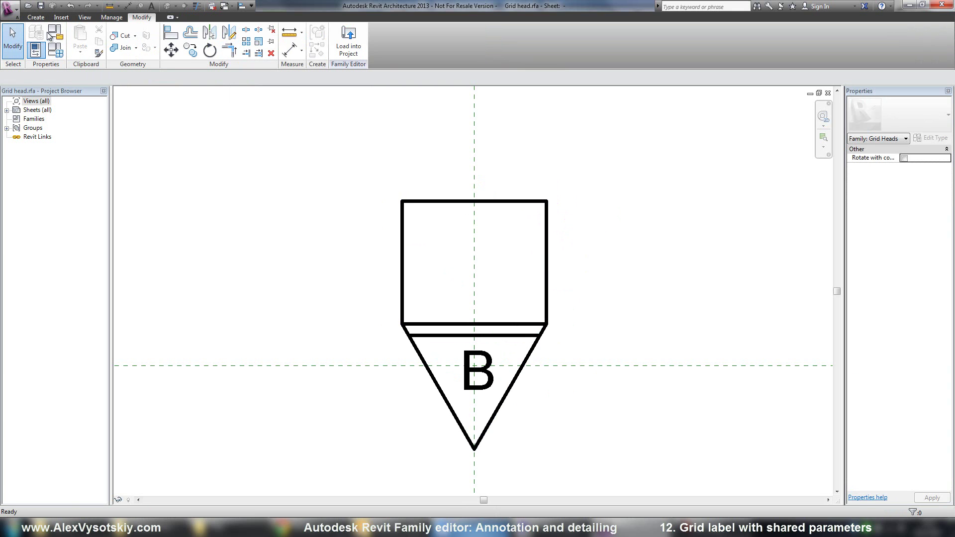
# Place a label inside the new box above the grid head
pyautogui.click(36, 21)
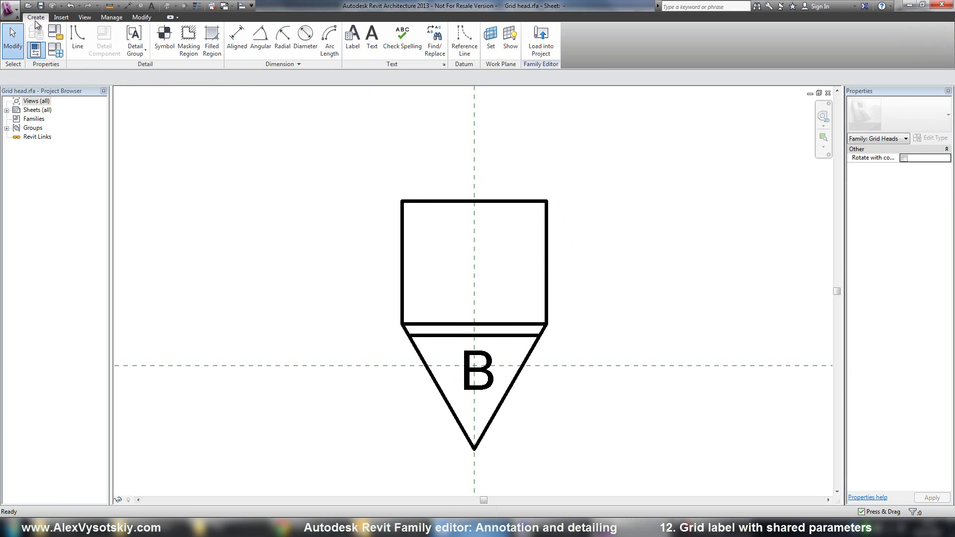
pyautogui.click(353, 38)
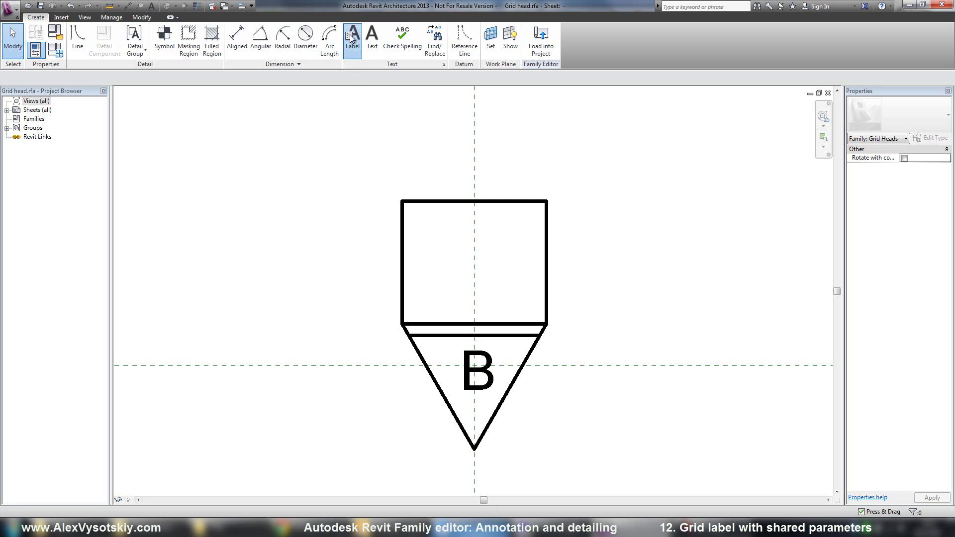
pyautogui.click(473, 259)
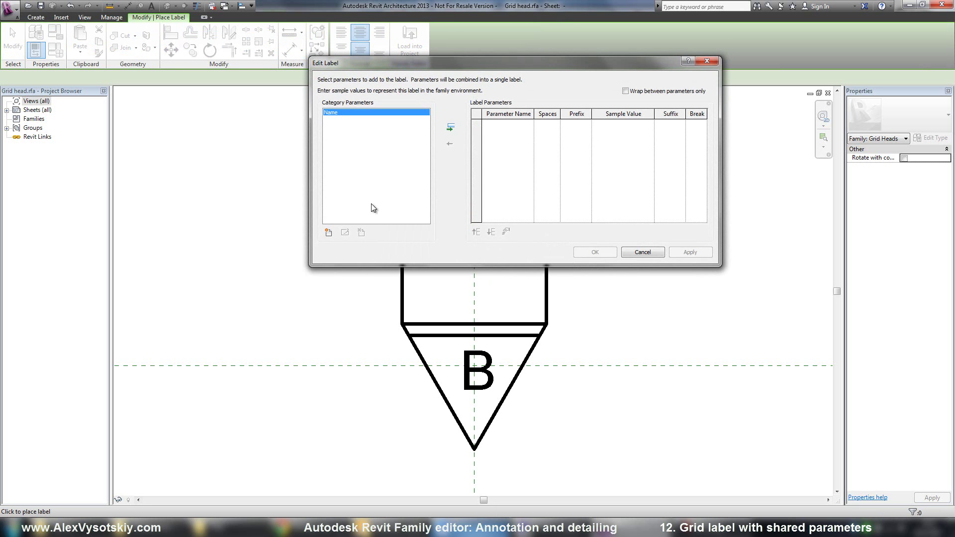
# Create a new Text shared parameter 'Grid scnd. nbr.' in the Tutorial group
pyautogui.click(328, 232)
pyautogui.click(541, 137)
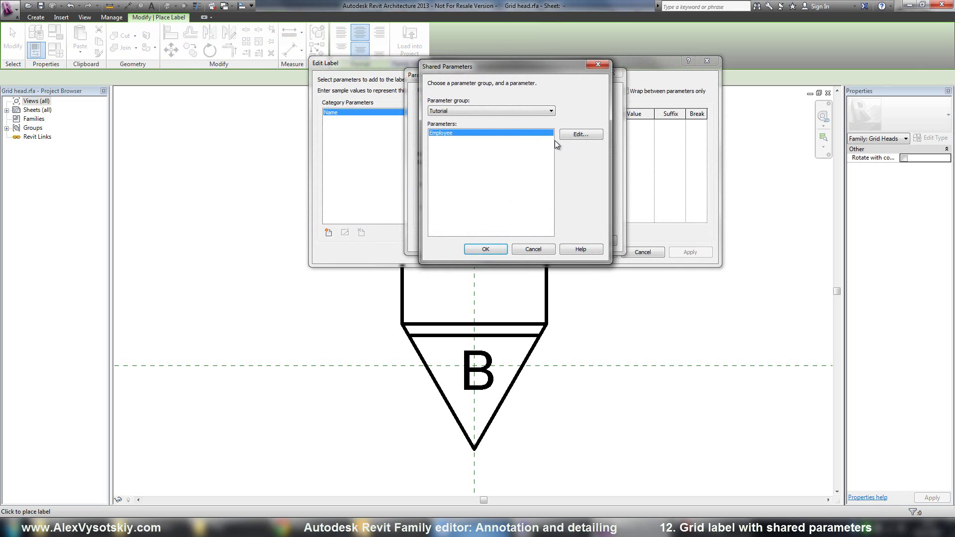
pyautogui.click(565, 136)
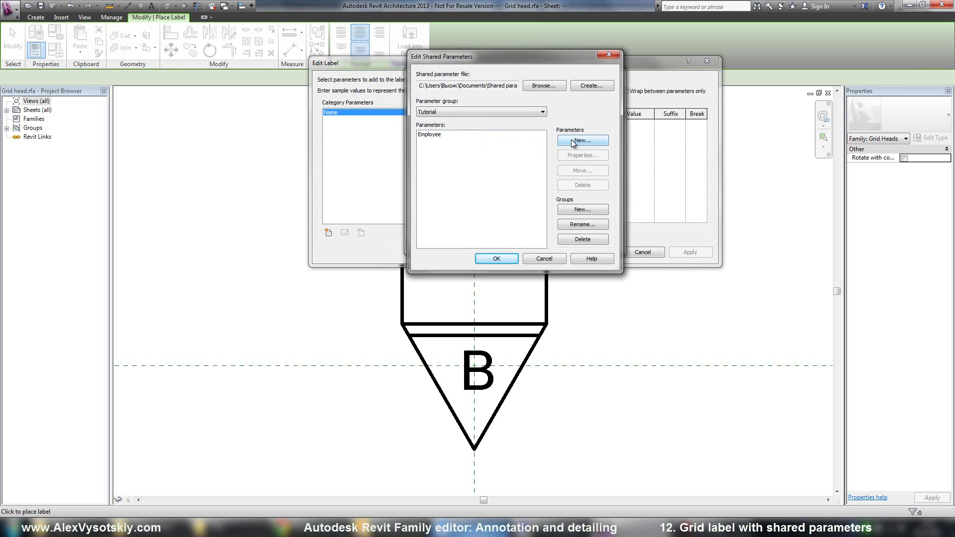
pyautogui.click(574, 143)
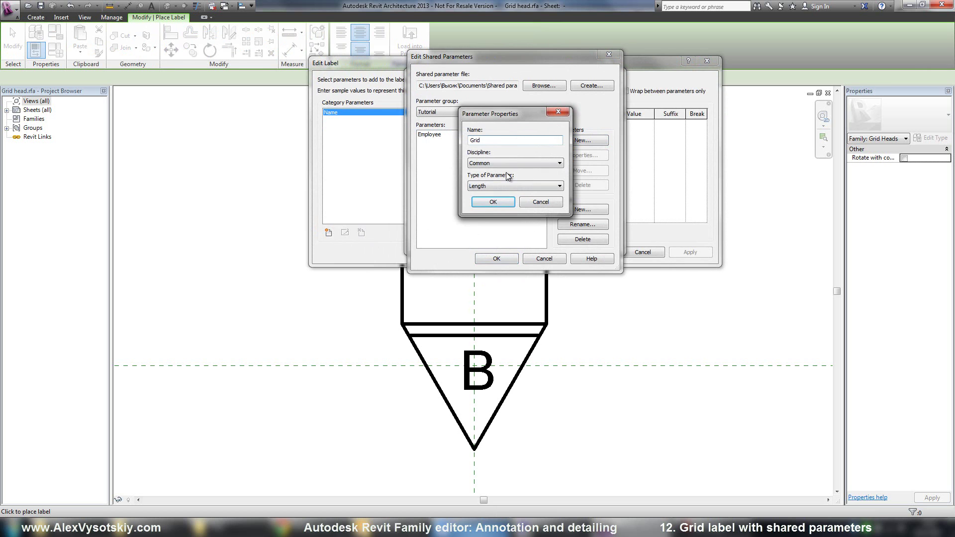
pyautogui.write('Grid scnd. nbr.')
pyautogui.click(505, 186)
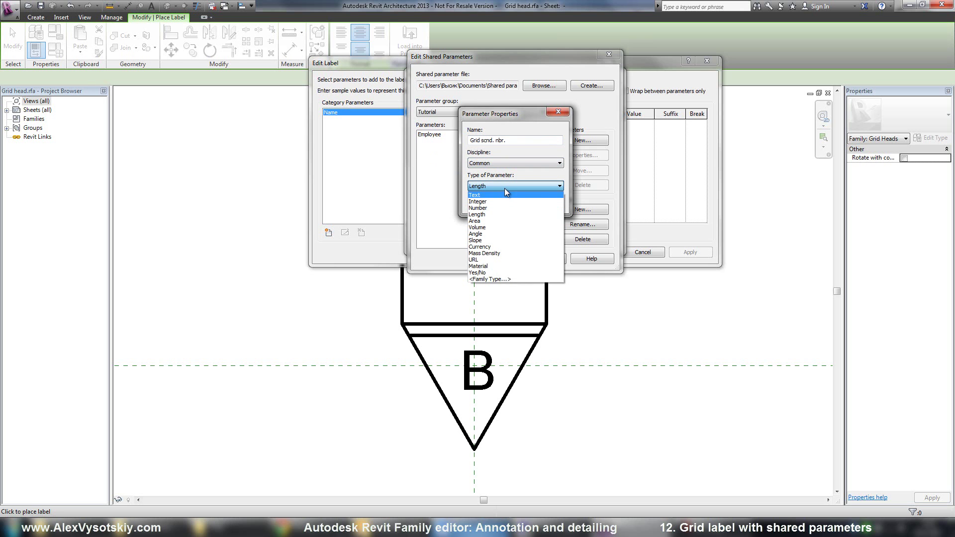
pyautogui.click(505, 196)
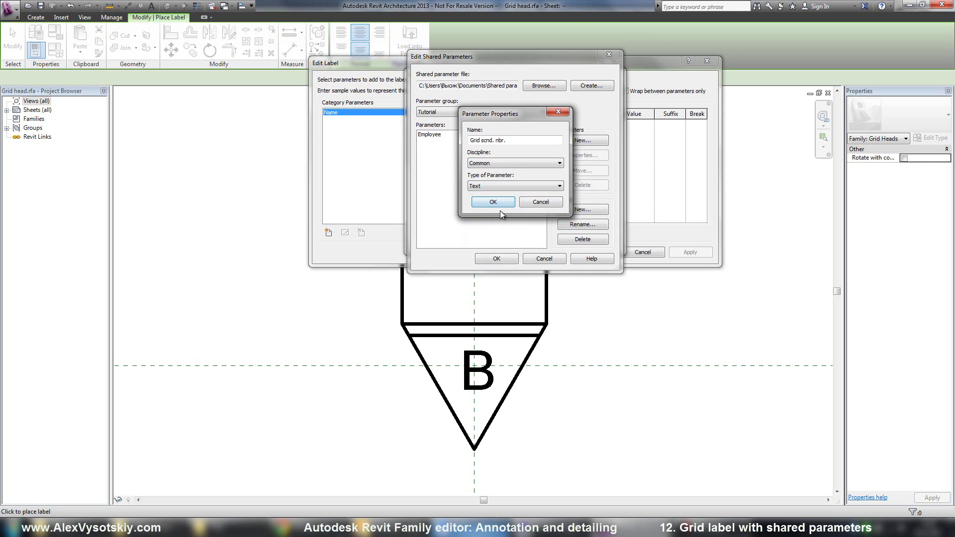
pyautogui.click(495, 204)
# Add the Grid scnd. nbr. shared parameter to the label's parameters
pyautogui.click(498, 256)
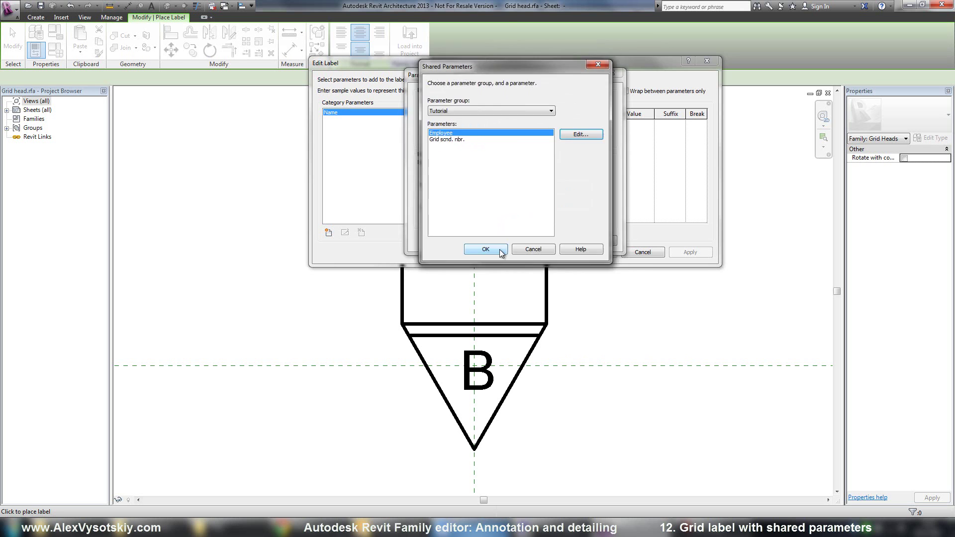
pyautogui.click(500, 249)
pyautogui.click(490, 243)
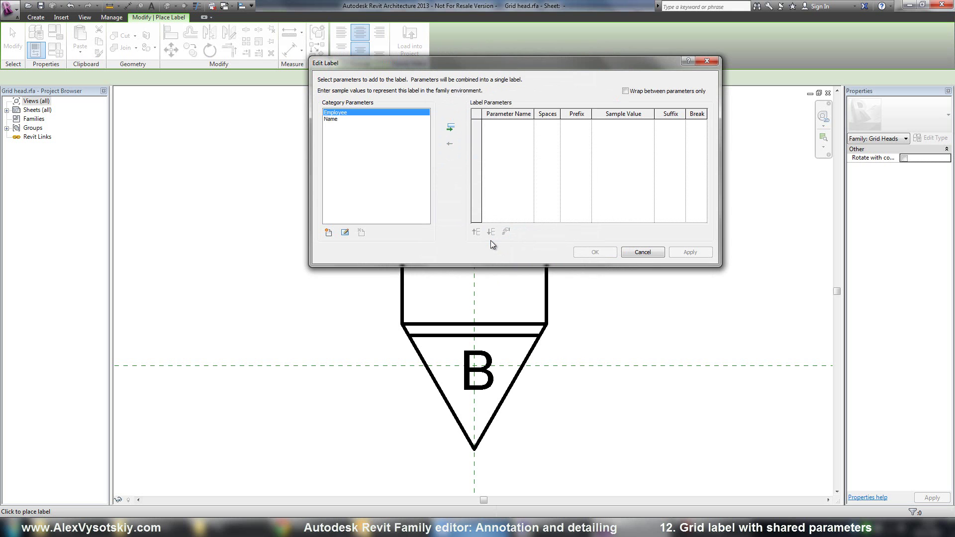
pyautogui.click(336, 120)
pyautogui.click(329, 234)
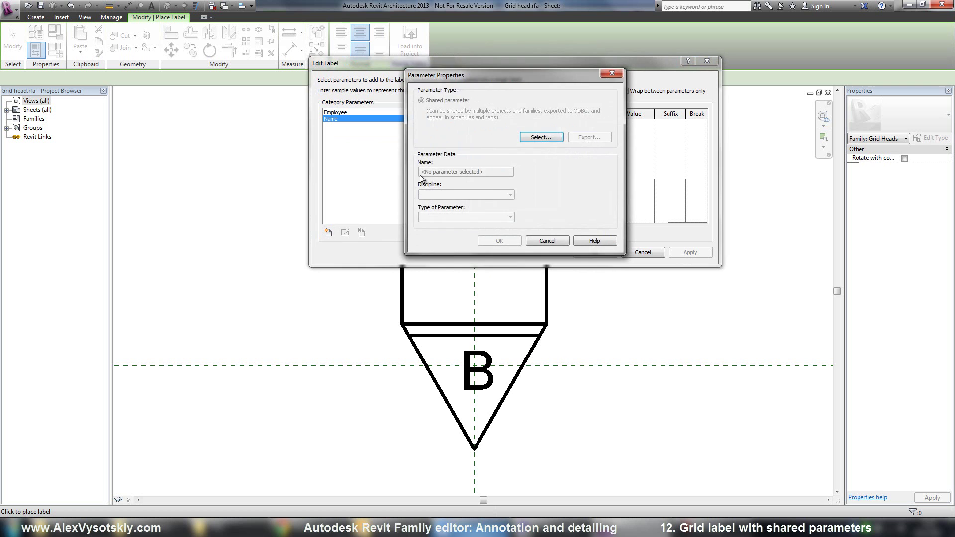
pyautogui.click(479, 134)
pyautogui.click(439, 139)
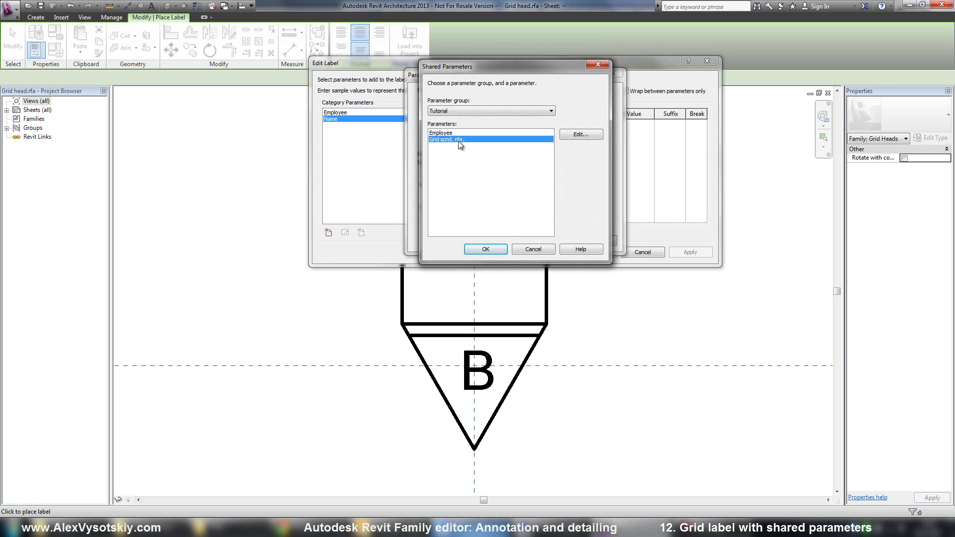
pyautogui.click(480, 250)
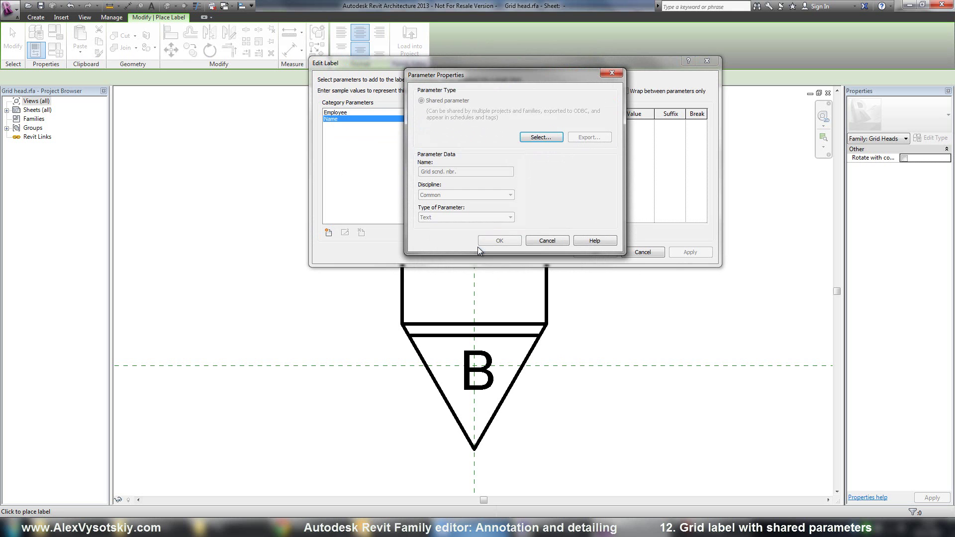
pyautogui.click(493, 240)
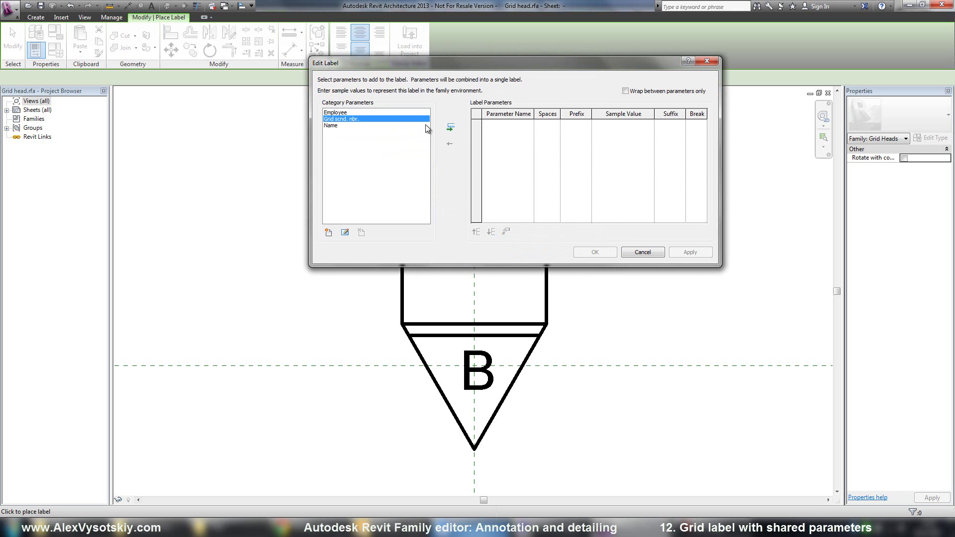
pyautogui.click(450, 128)
# Set the label's sample value to A and confirm the label settings
pyautogui.click(643, 123)
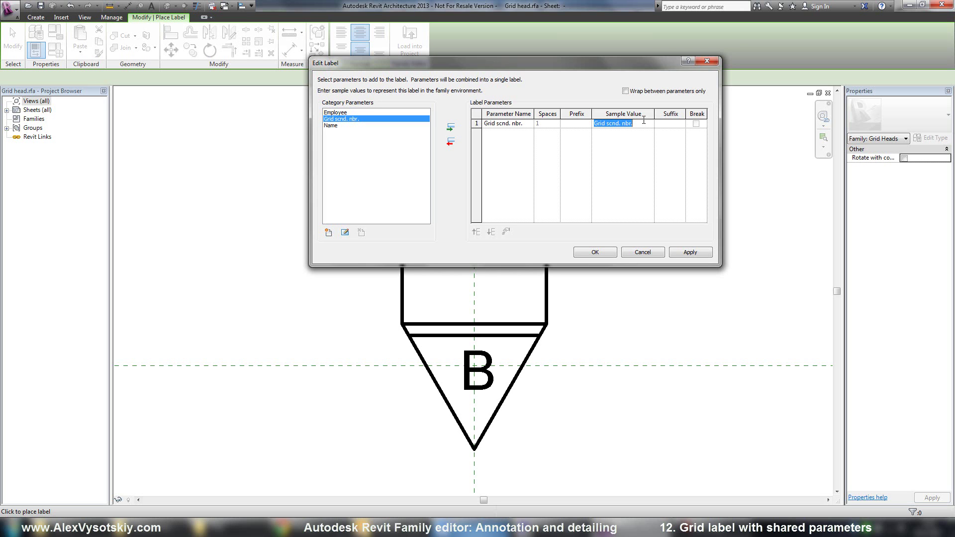
pyautogui.write('A')
pyautogui.click(603, 251)
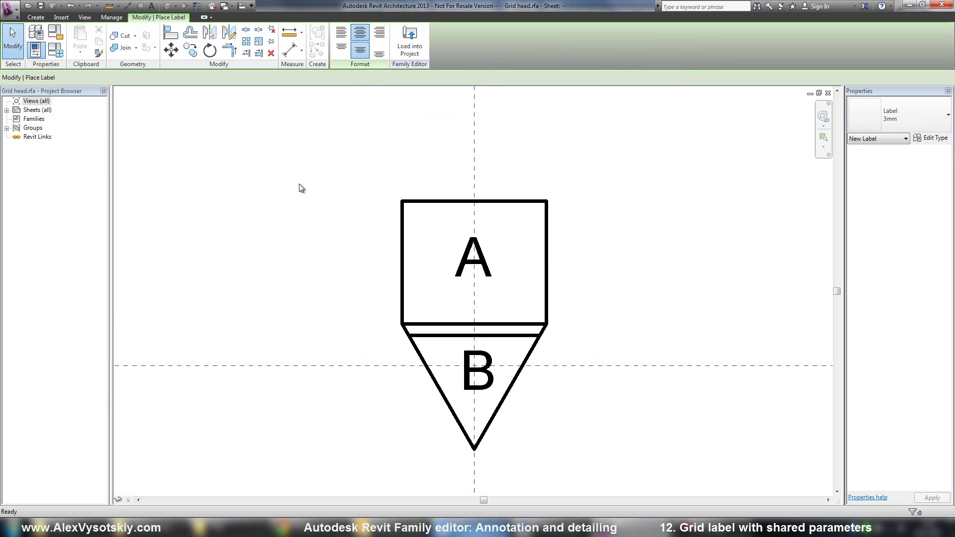
pyautogui.click(7, 49)
# Narrow the A label's box to fit the letter and nudge it slightly down
pyautogui.click(471, 266)
pyautogui.scroll(-2, 471, 266)
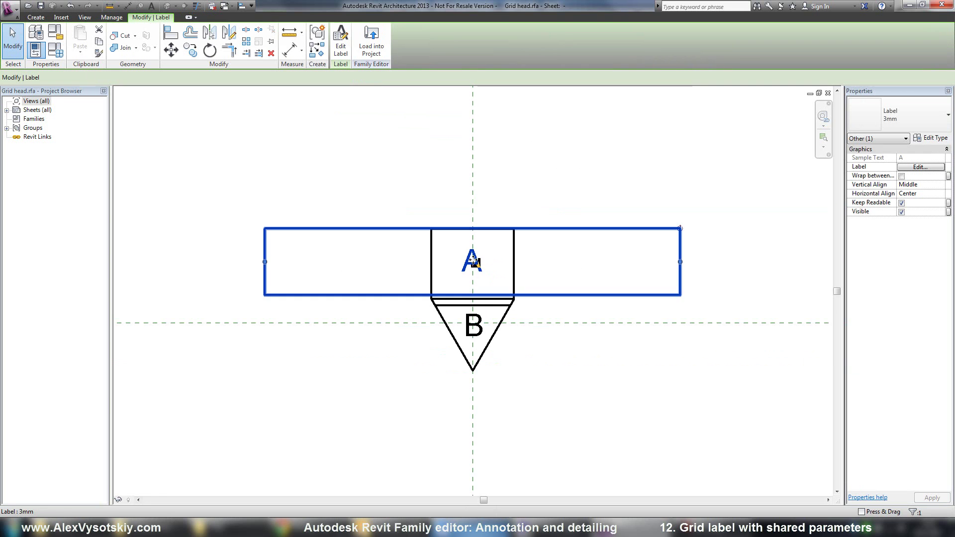
pyautogui.moveTo(680, 262); pyautogui.dragTo(473, 287)
pyautogui.scroll(3, 480, 258)
pyautogui.click(603, 283)
# Load the Grid head family into the project, overwriting the existing version, and select grid 1's head
pyautogui.click(340, 39)
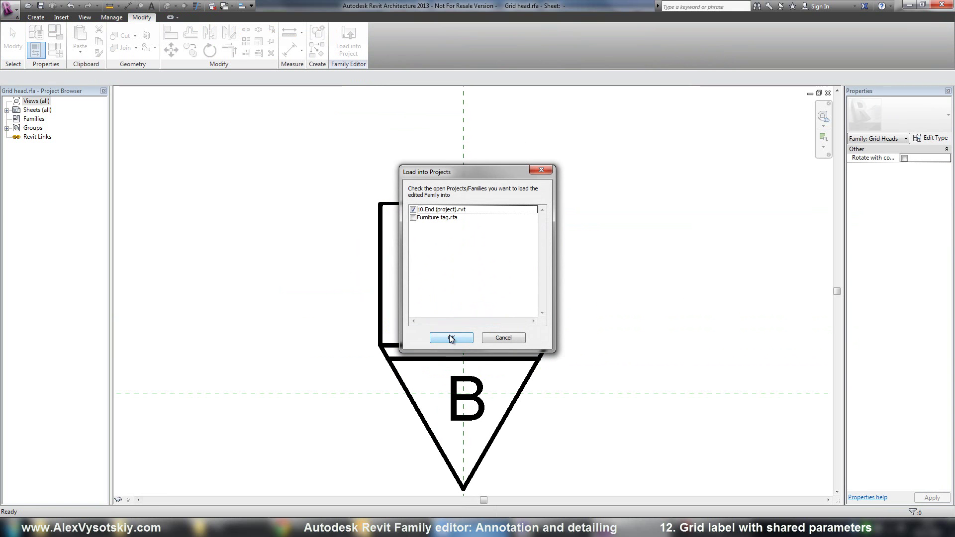
pyautogui.click(451, 338)
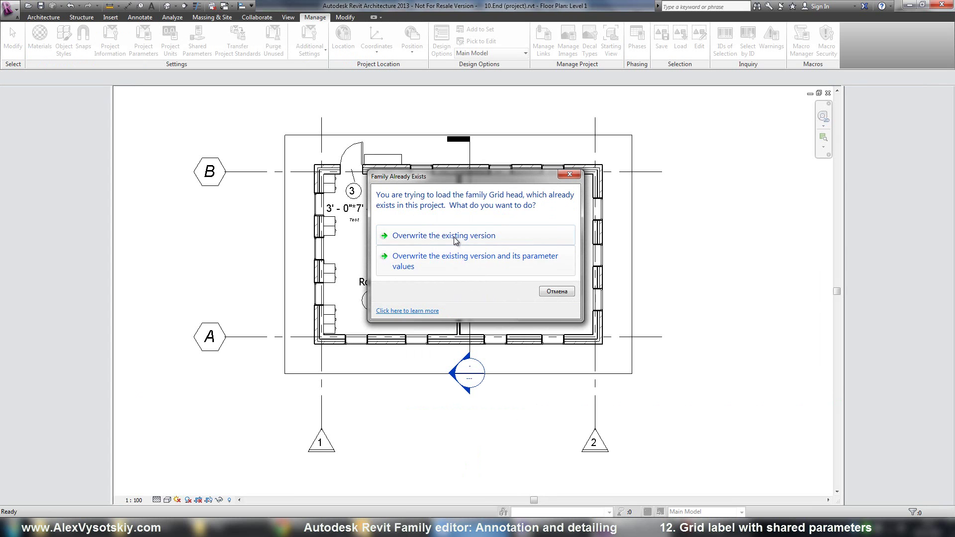
pyautogui.click(456, 237)
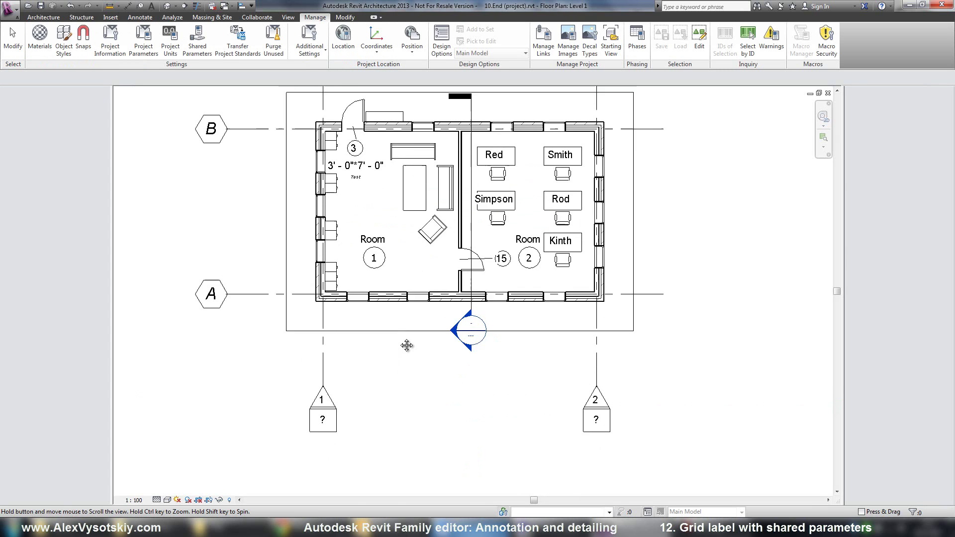
pyautogui.click(325, 373)
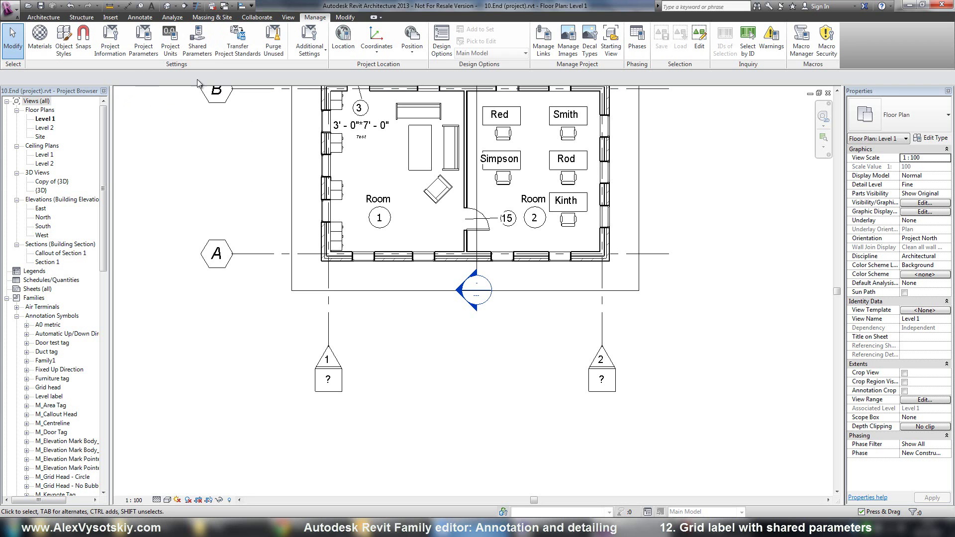
# Add a new project parameter using the Grid scnd. nbr. shared parameter
pyautogui.click(194, 40)
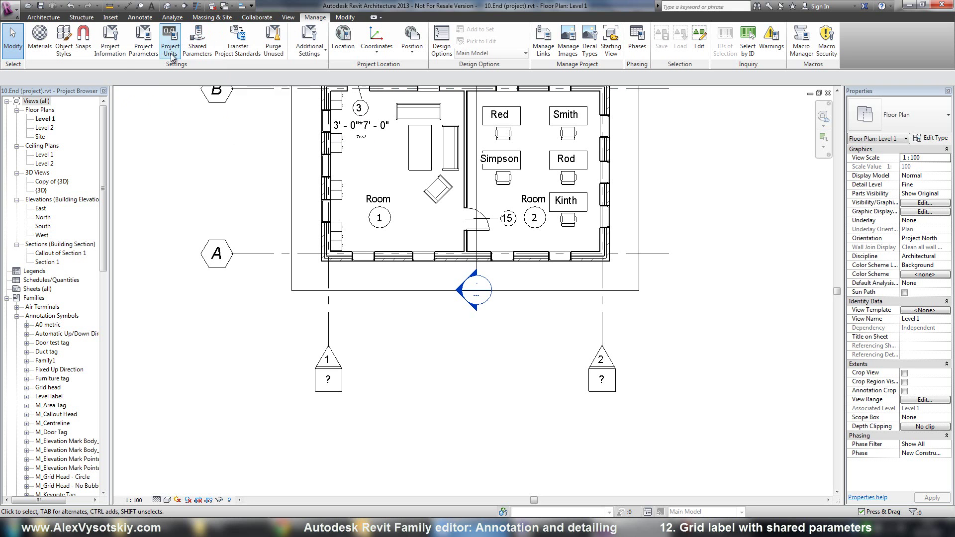
pyautogui.click(143, 50)
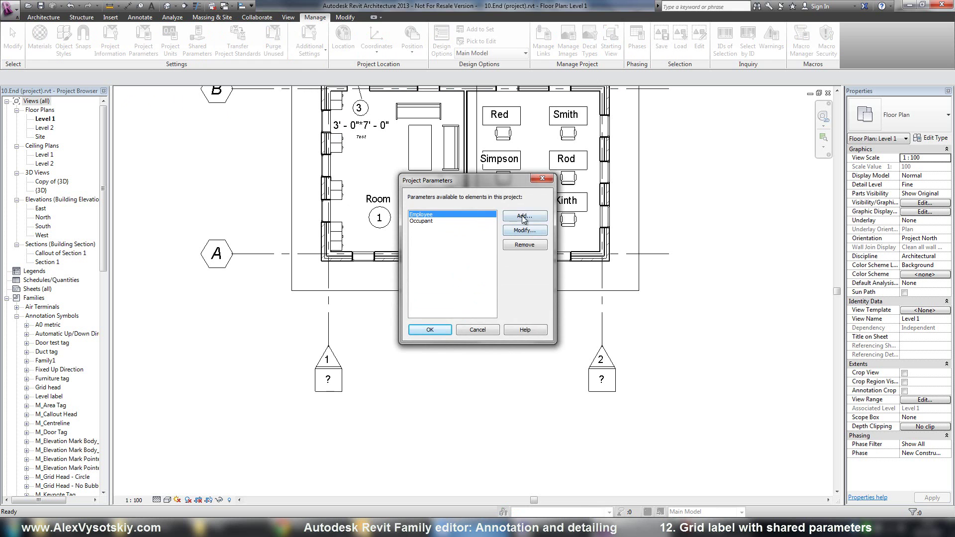
pyautogui.click(523, 216)
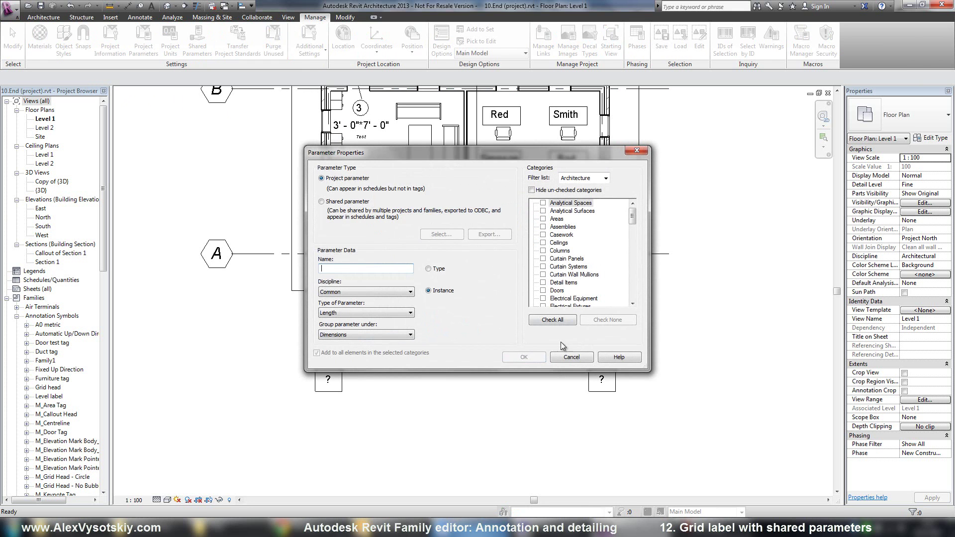
pyautogui.click(571, 357)
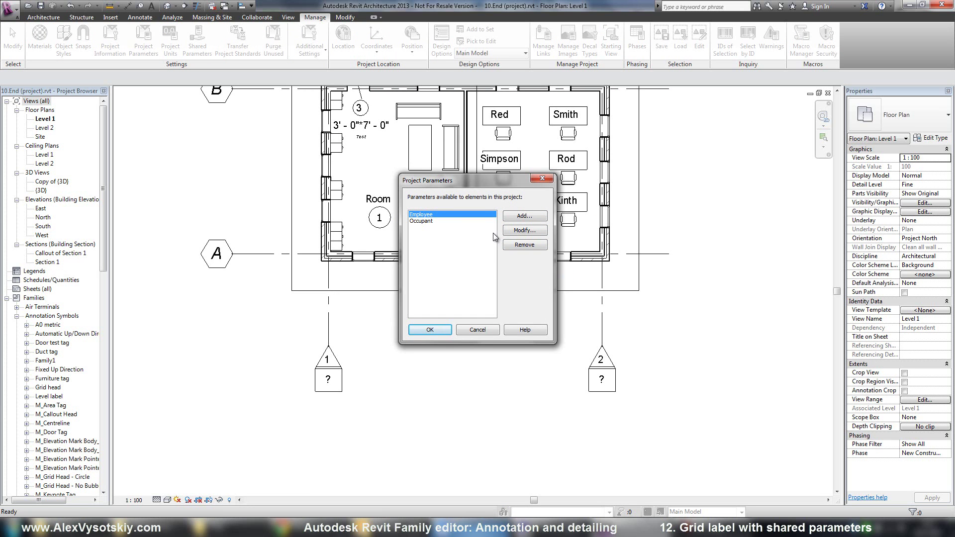
pyautogui.click(511, 218)
pyautogui.click(356, 204)
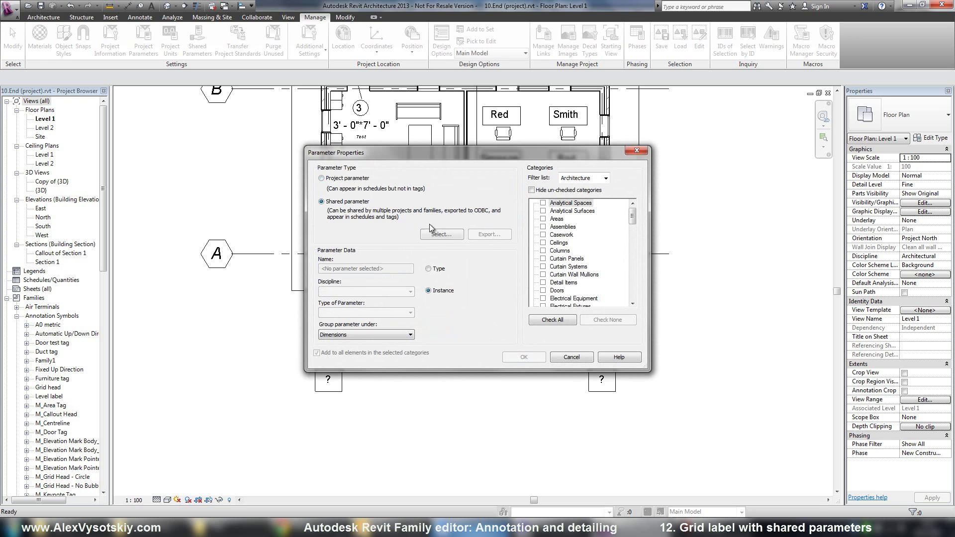
pyautogui.click(447, 235)
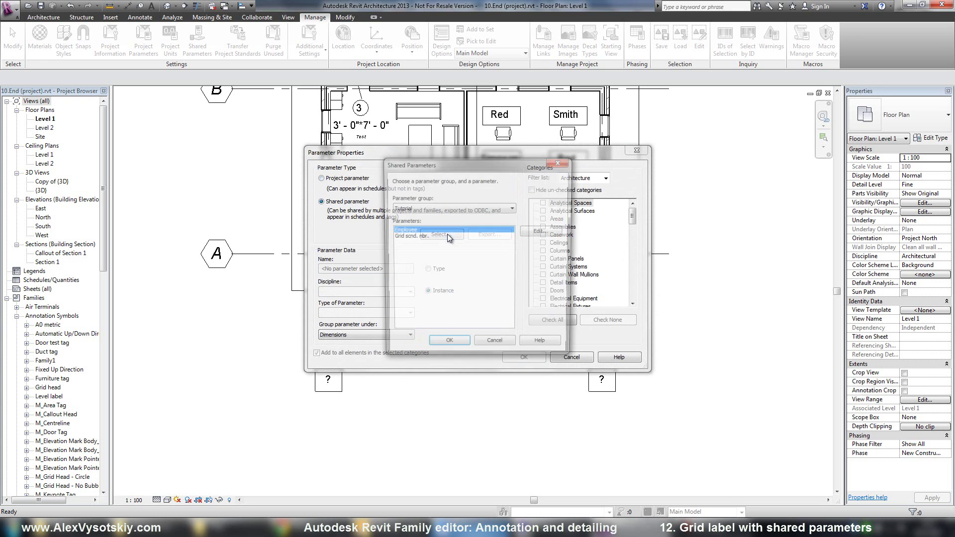
pyautogui.click(417, 236)
pyautogui.click(448, 346)
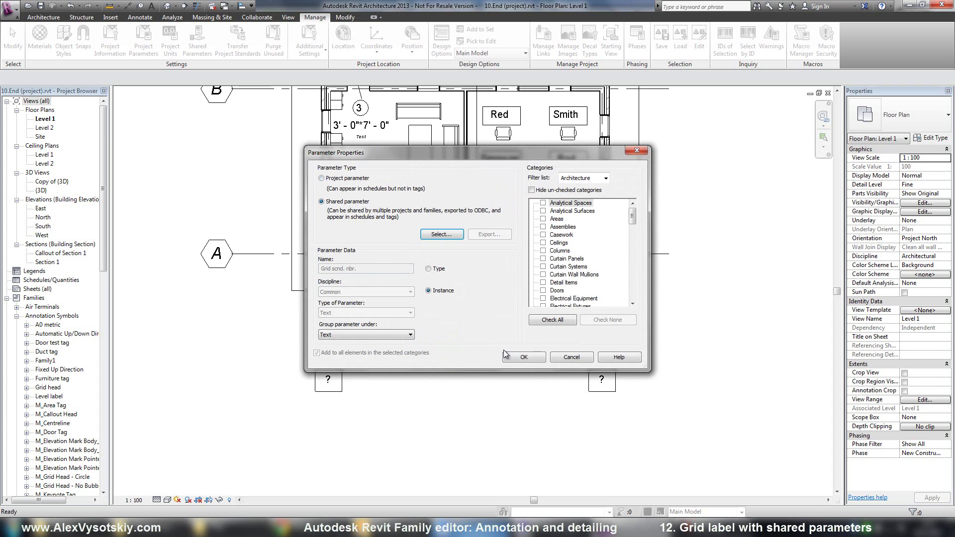
# Apply the parameter to the Grids category, grouped under Identity Data, and confirm
pyautogui.click(522, 362)
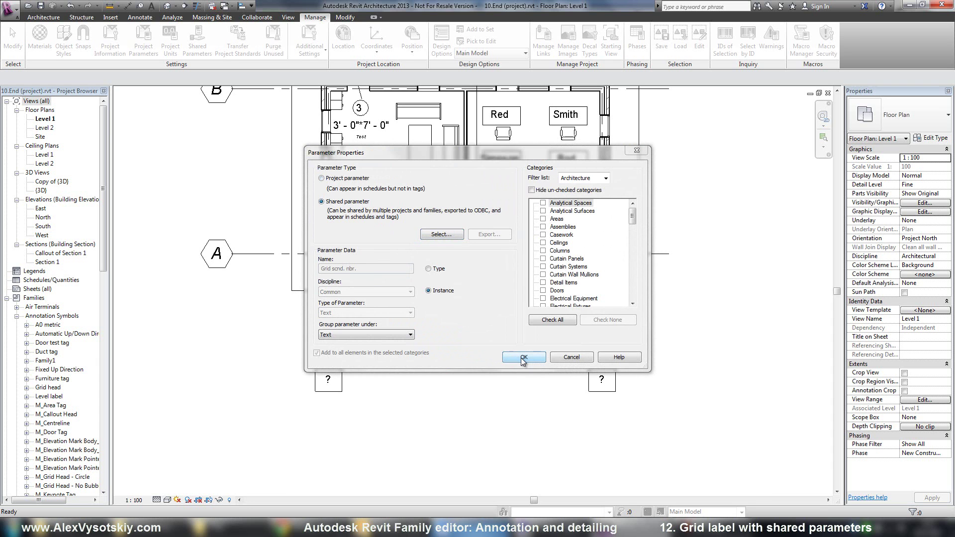
pyautogui.click(537, 269)
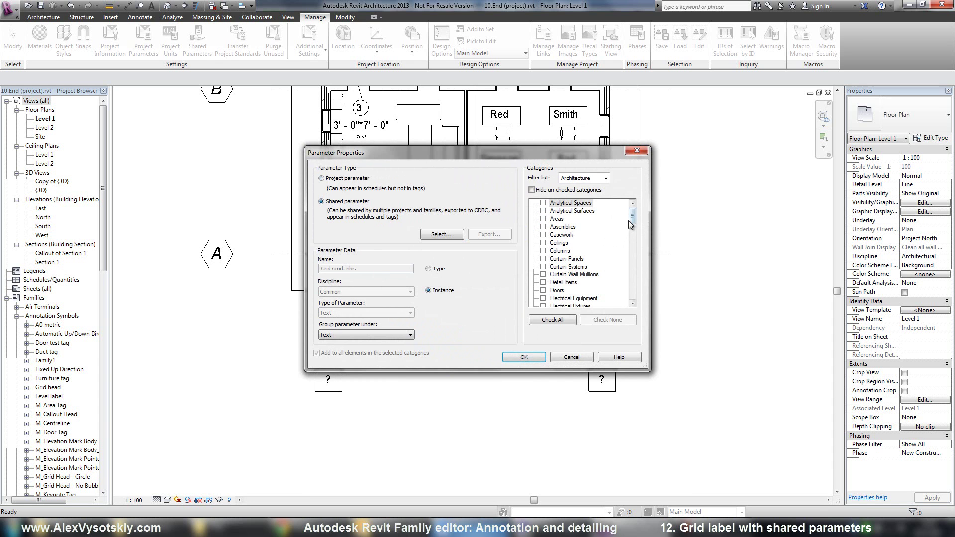
pyautogui.moveTo(633, 219); pyautogui.dragTo(638, 239)
pyautogui.click(543, 243)
pyautogui.click(410, 334)
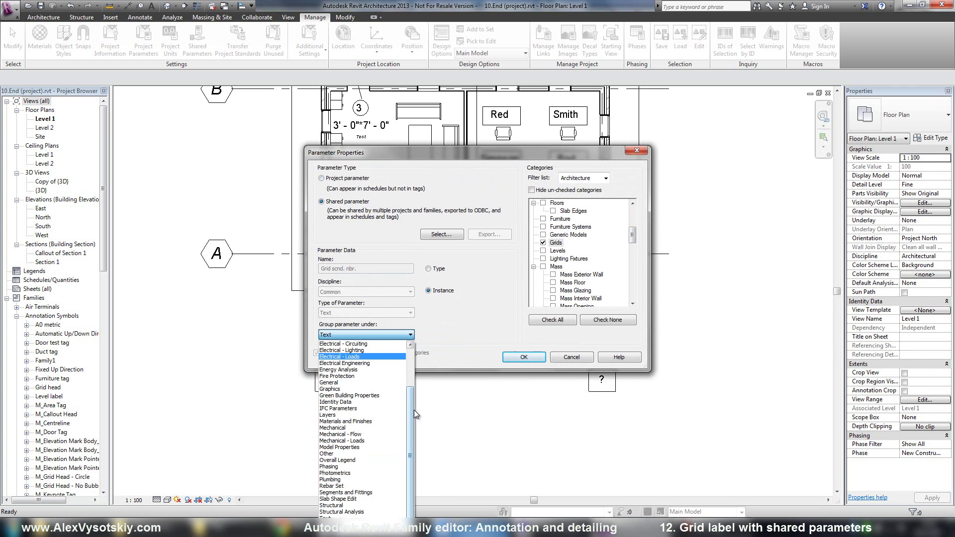
pyautogui.scroll(3, 397, 373)
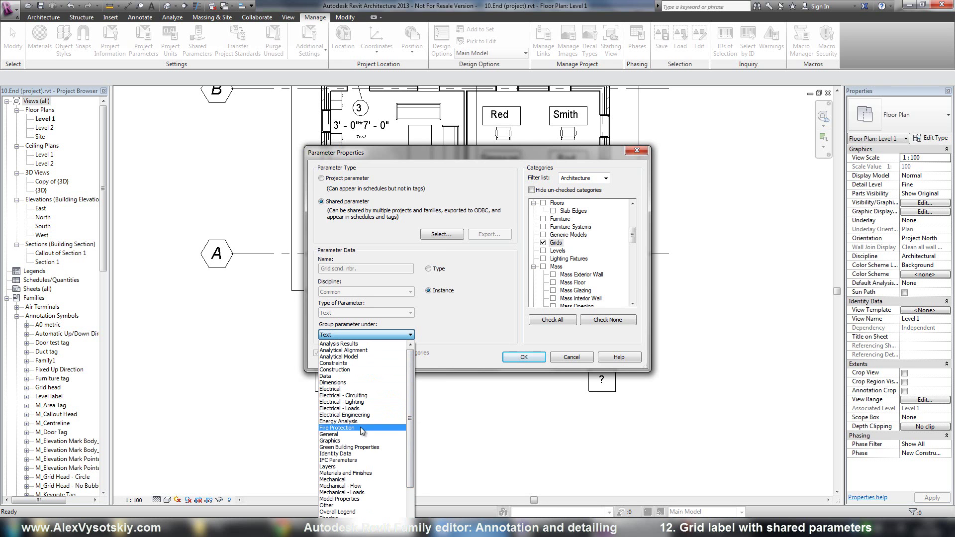
pyautogui.click(356, 454)
pyautogui.click(508, 356)
pyautogui.click(431, 329)
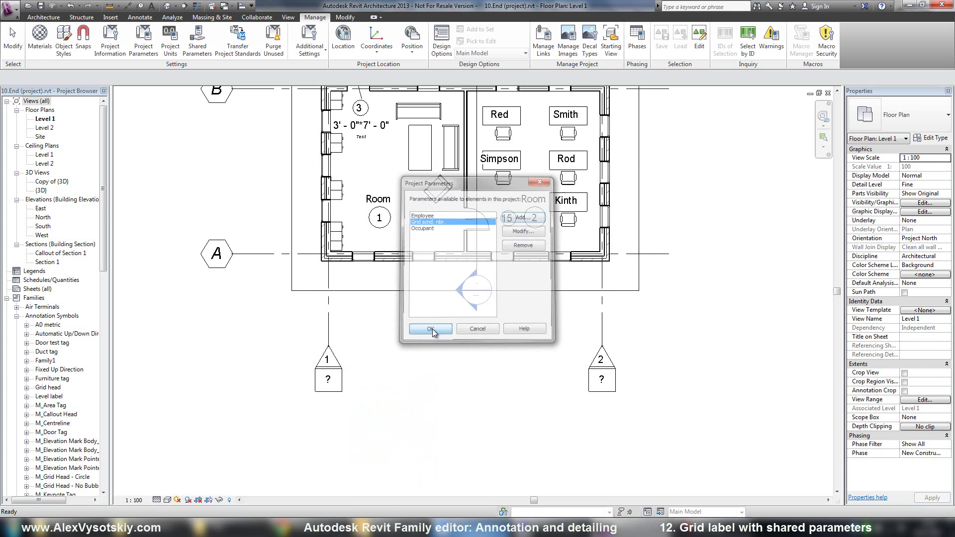
# Set grid 1's Grid scnd. nbr. to 1 in Properties
pyautogui.click(328, 320)
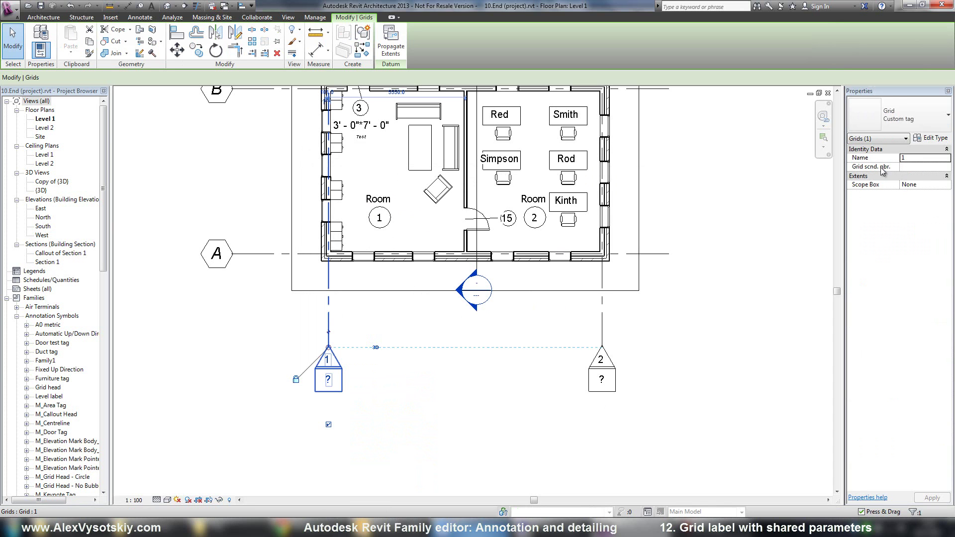
pyautogui.click(916, 167)
pyautogui.write('1')
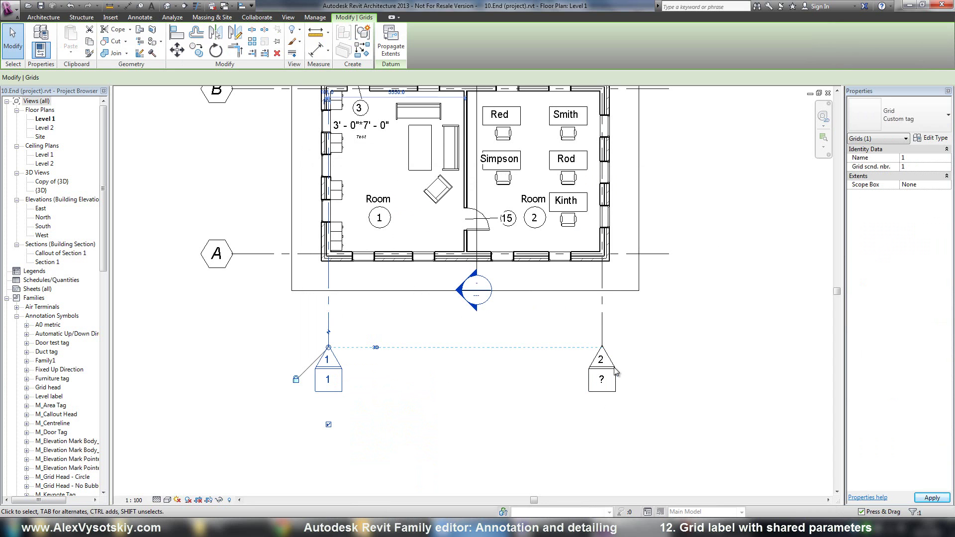
# Set grid 2's second number to 5 by editing its head label
pyautogui.click(602, 318)
pyautogui.click(912, 166)
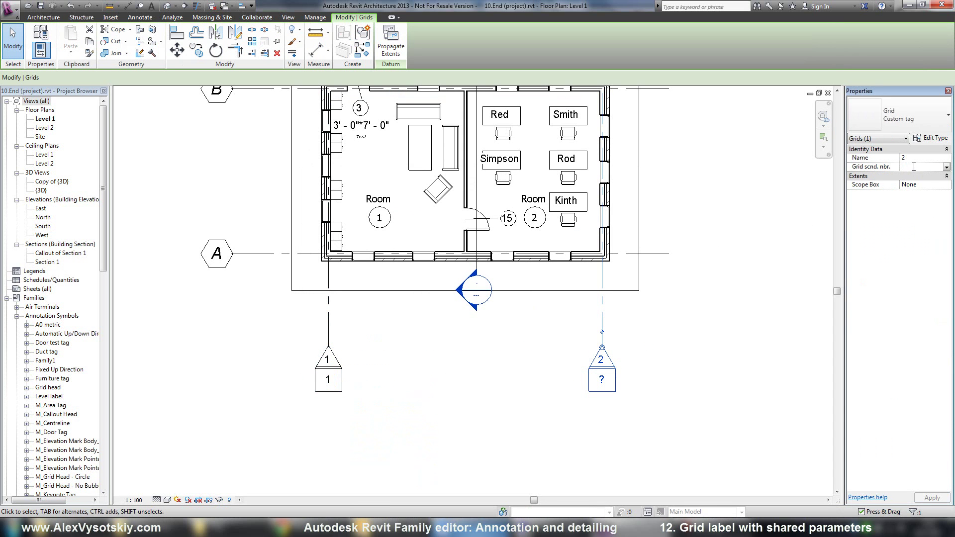
pyautogui.write('1')
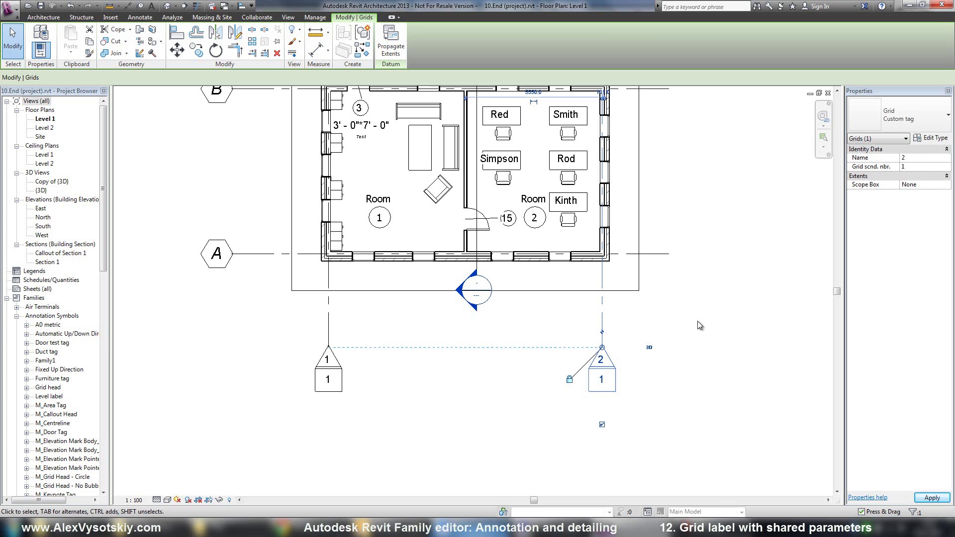
pyautogui.click(601, 381)
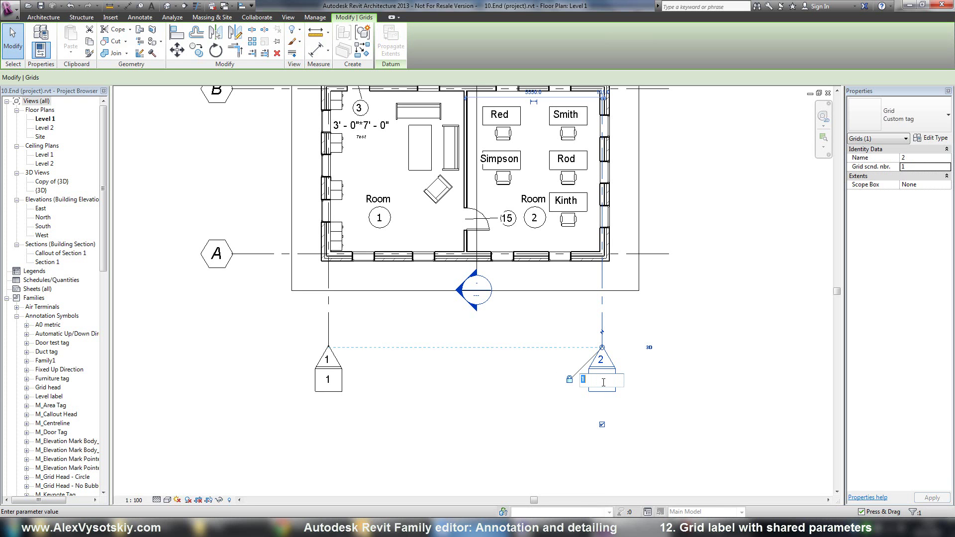
pyautogui.write('5')
pyautogui.press('Return')
pyautogui.press('Escape')
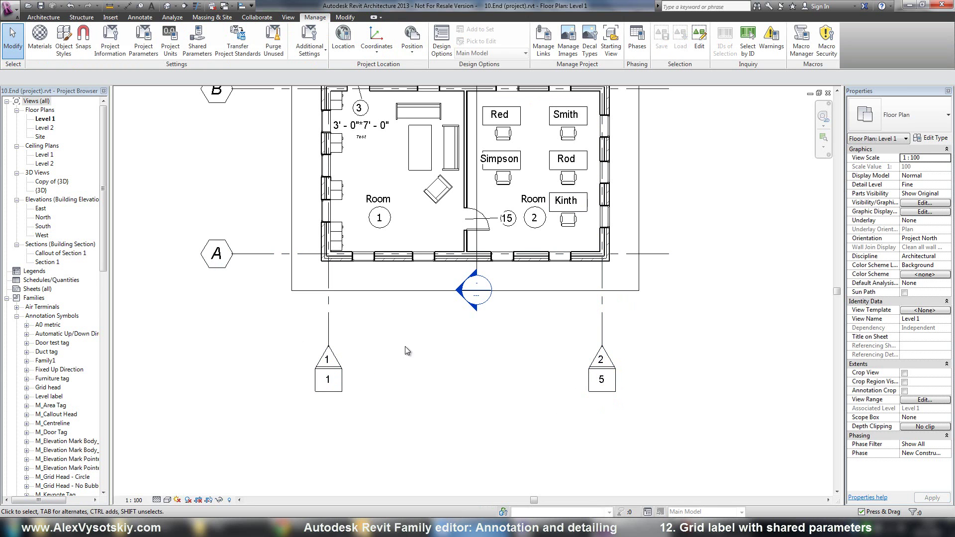
# Collapse the Families branch and zoom the Level 1 plan to fit with ZF
pyautogui.click(6, 298)
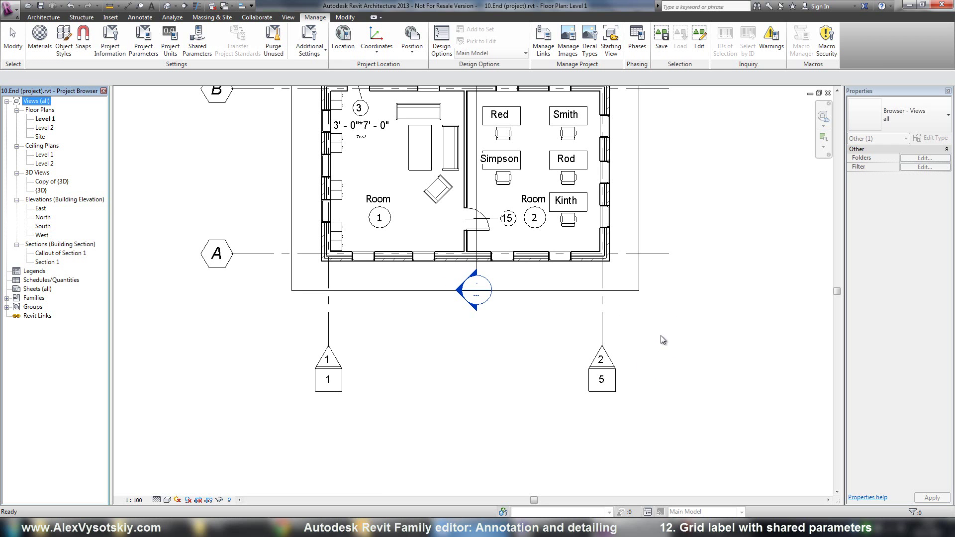
pyautogui.click(647, 368)
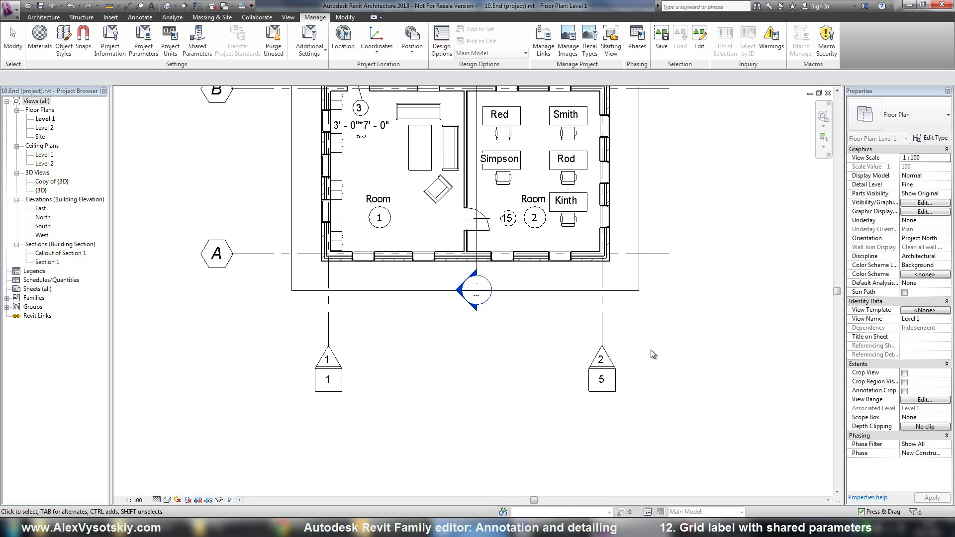
pyautogui.press('z')
pyautogui.press('f')
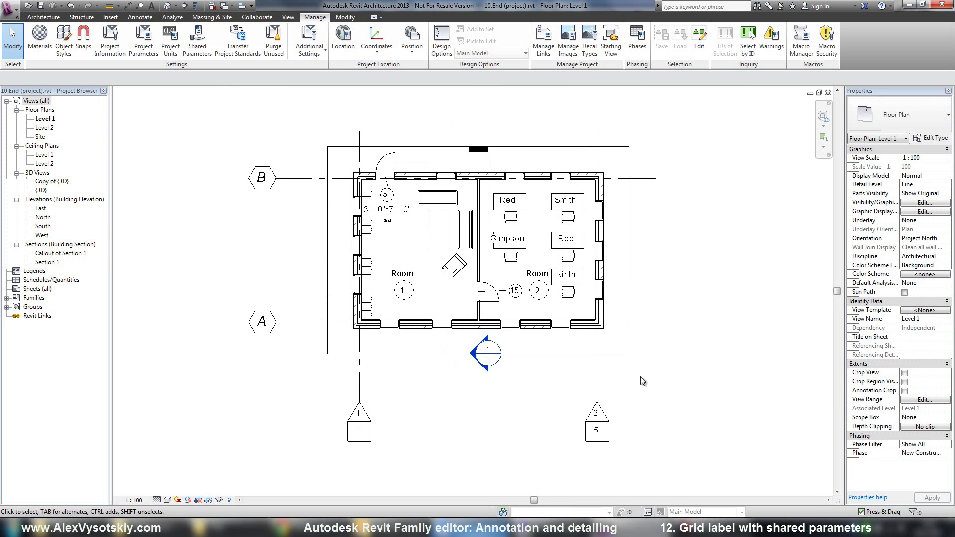